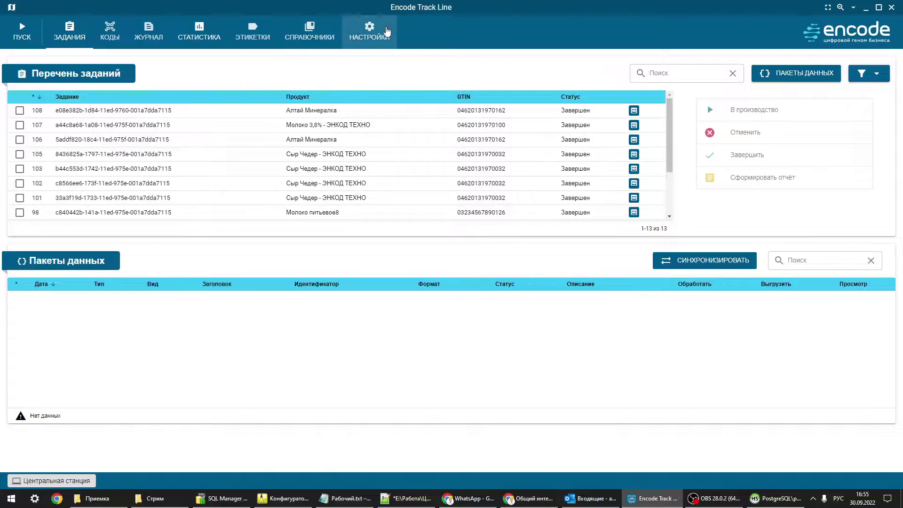
# Review the synchronization settings: exchange variant, mode options, and the receiving, sending and archive directory paths
pyautogui.click(387, 31)
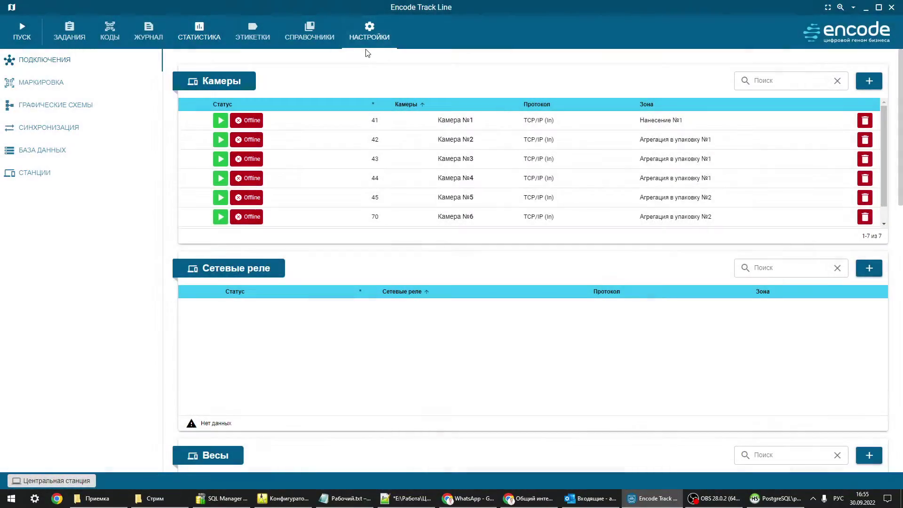
pyautogui.click(44, 135)
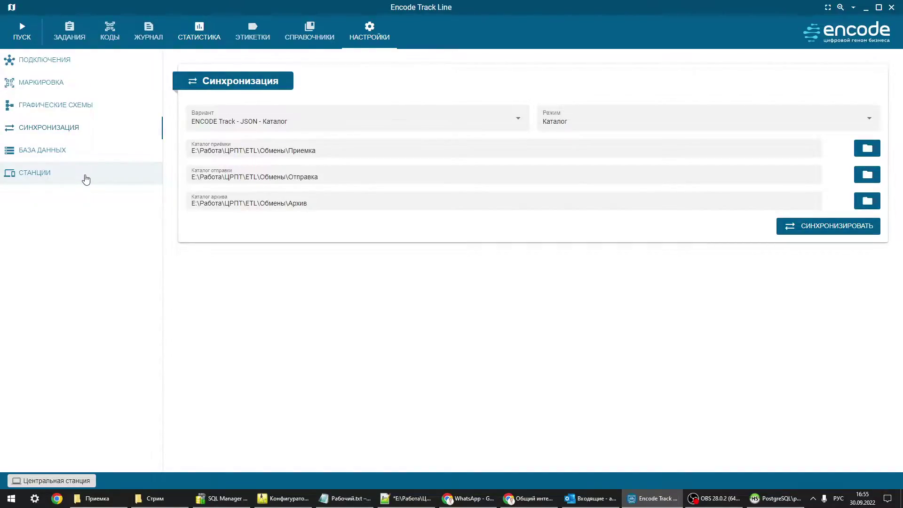
pyautogui.click(298, 121)
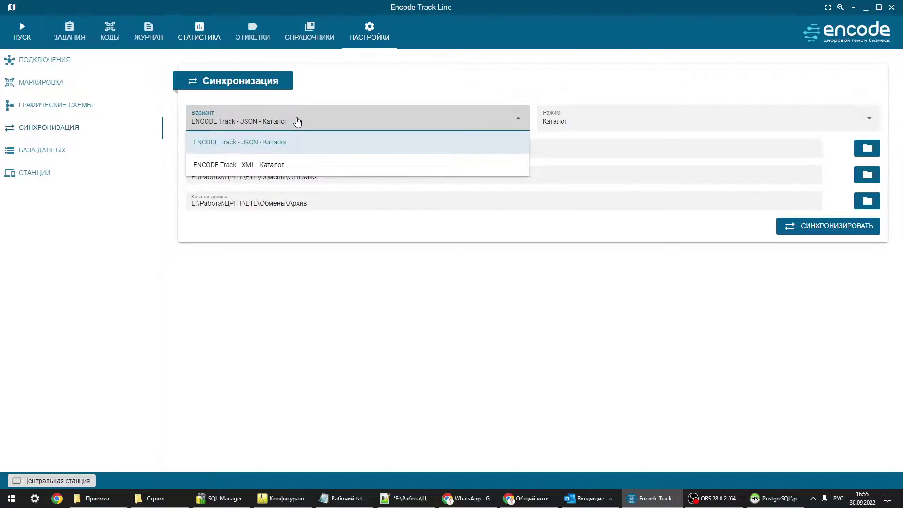
pyautogui.click(298, 122)
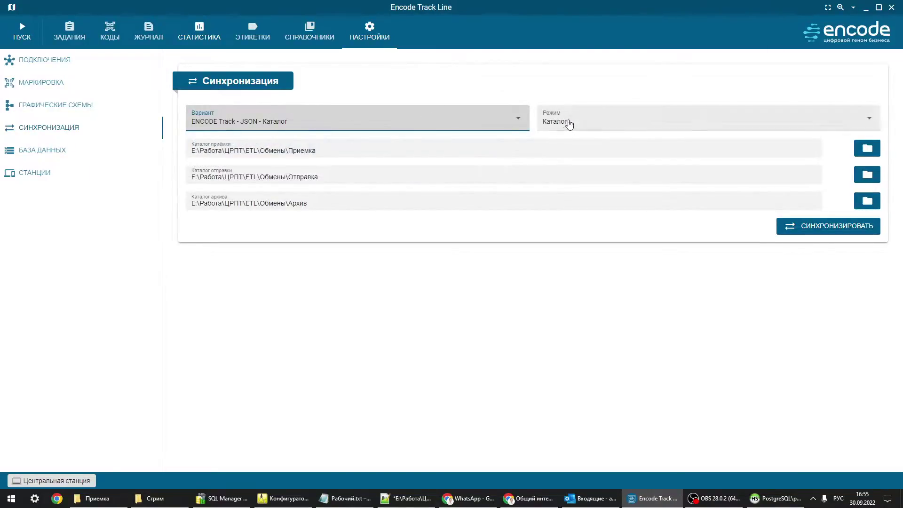
pyautogui.click(571, 124)
pyautogui.click(533, 83)
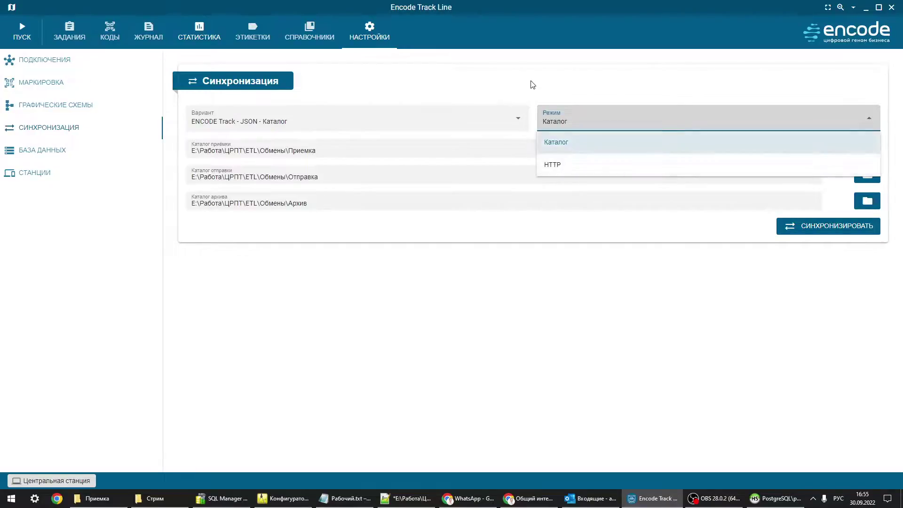
pyautogui.click(390, 140)
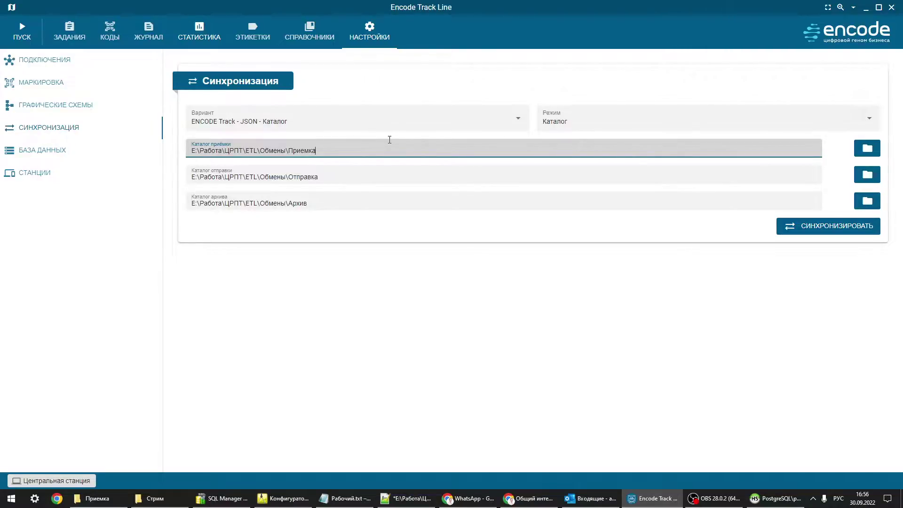
pyautogui.click(339, 203)
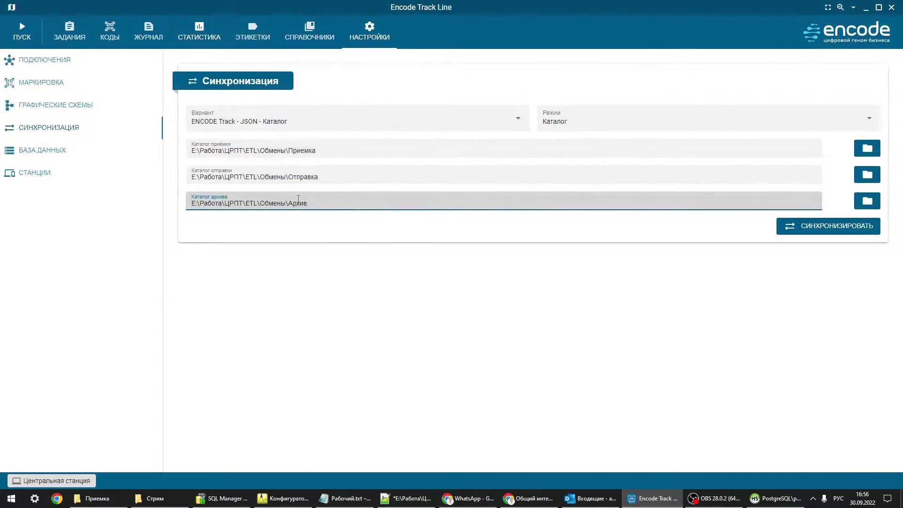
pyautogui.moveTo(345, 178); pyautogui.dragTo(116, 173)
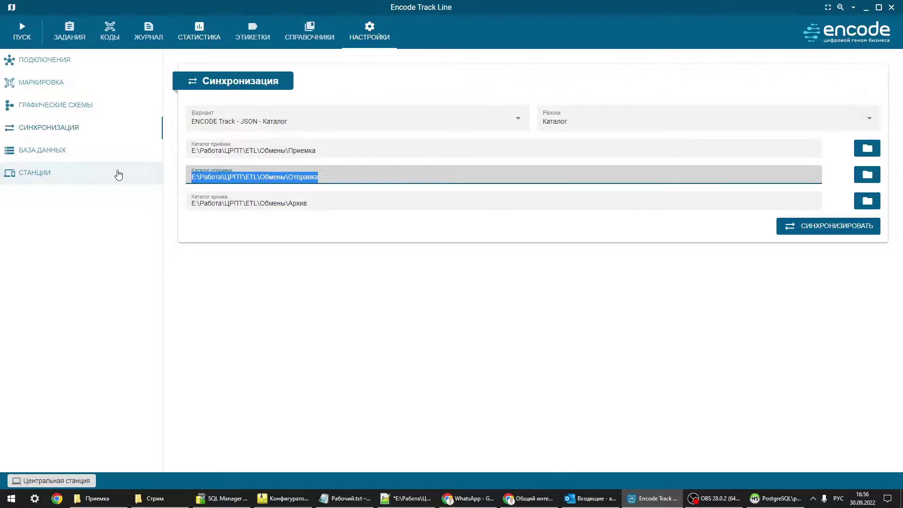
# Show the data packets for the task list and synchronize them to import the new task
pyautogui.click(75, 30)
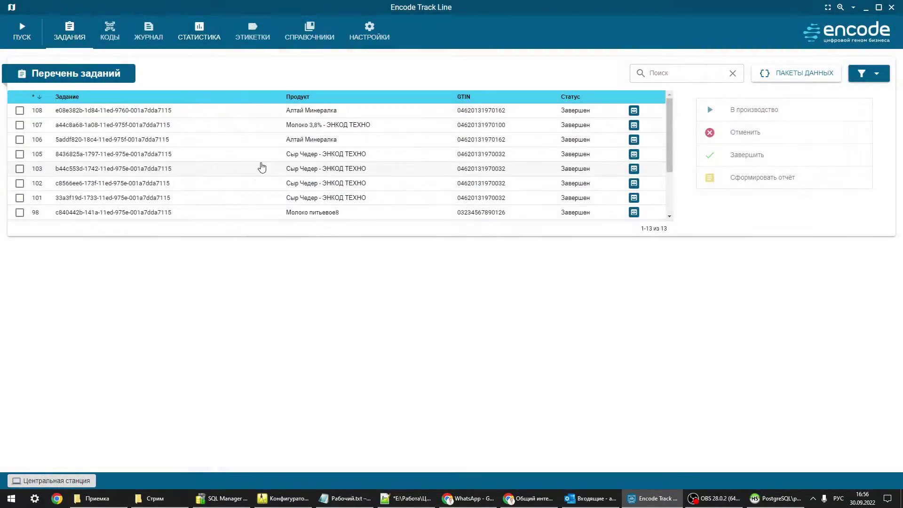
pyautogui.click(790, 75)
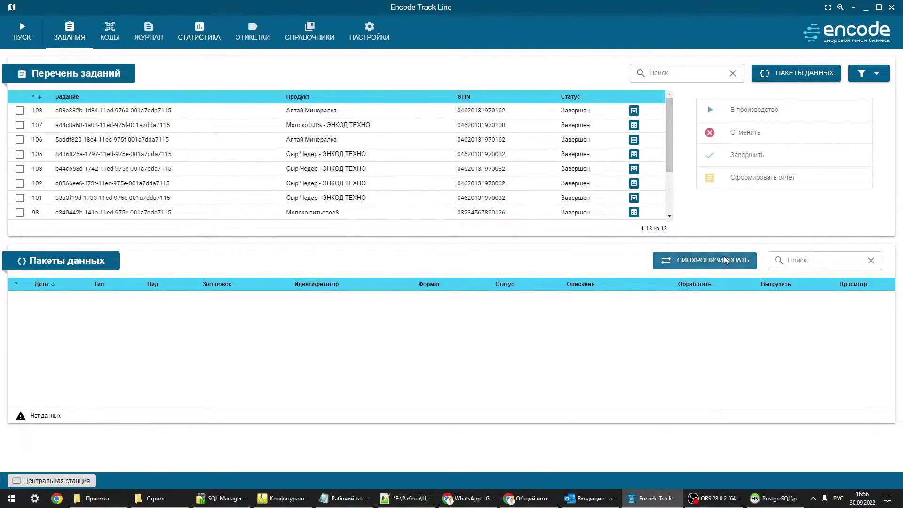
pyautogui.click(683, 263)
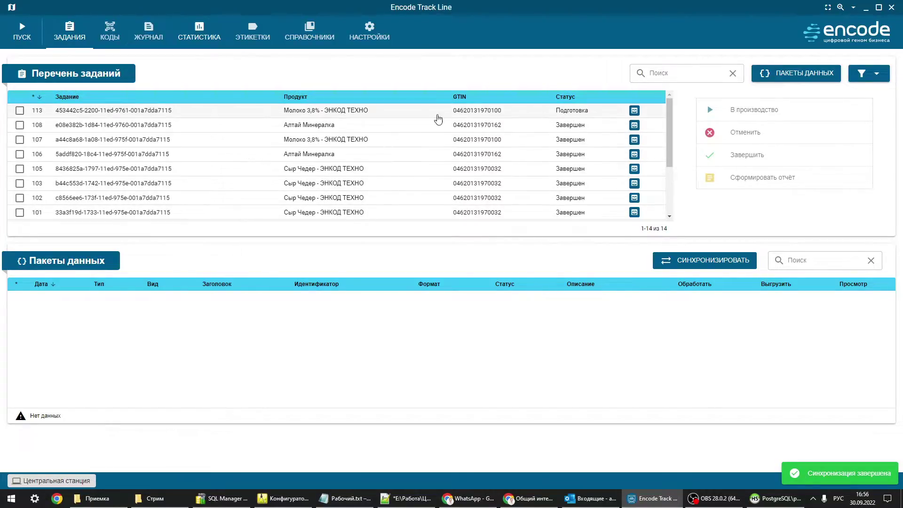
# Select task 113 and examine the contents of its incoming task packet and outgoing response packet
pyautogui.click(584, 113)
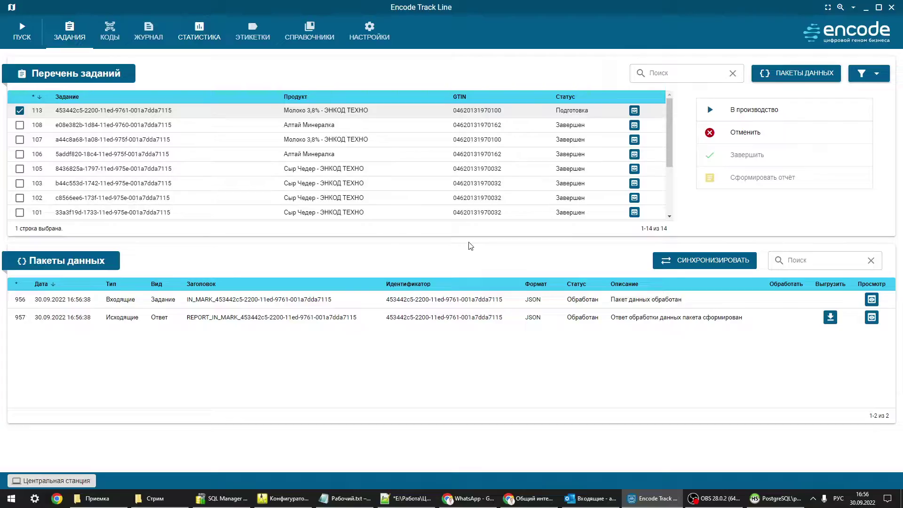
pyautogui.click(870, 299)
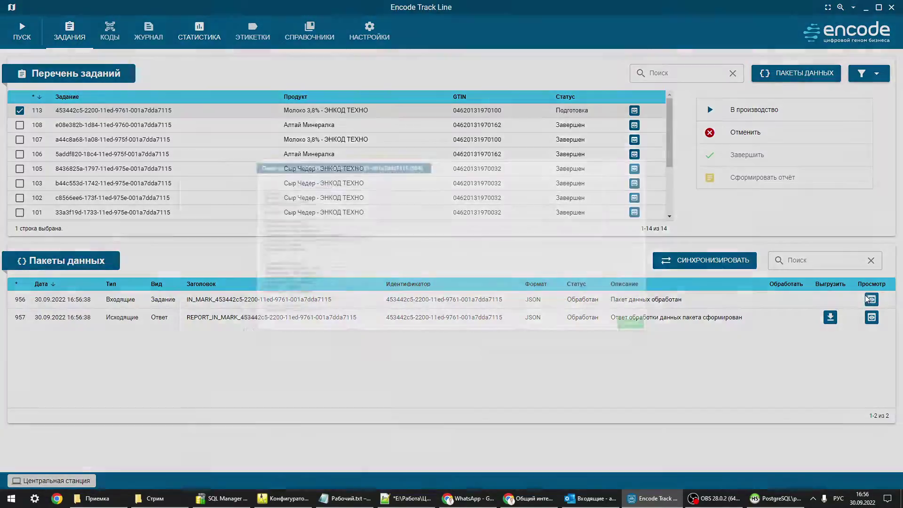
pyautogui.scroll(-20, 706, 230)
pyautogui.scroll(-5, 774, 207)
pyautogui.scroll(15, 487, 228)
pyautogui.scroll(6, 489, 210)
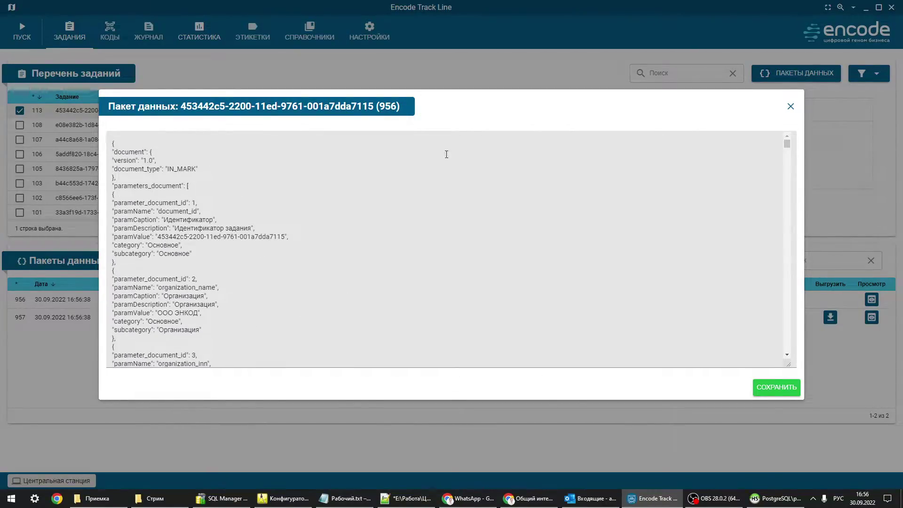
pyautogui.click(118, 161)
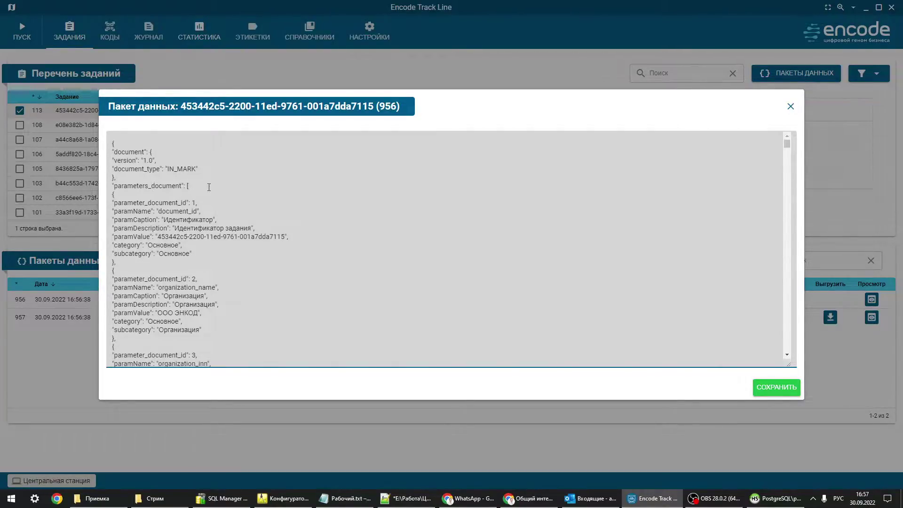
pyautogui.scroll(-7, 209, 187)
pyautogui.click(790, 107)
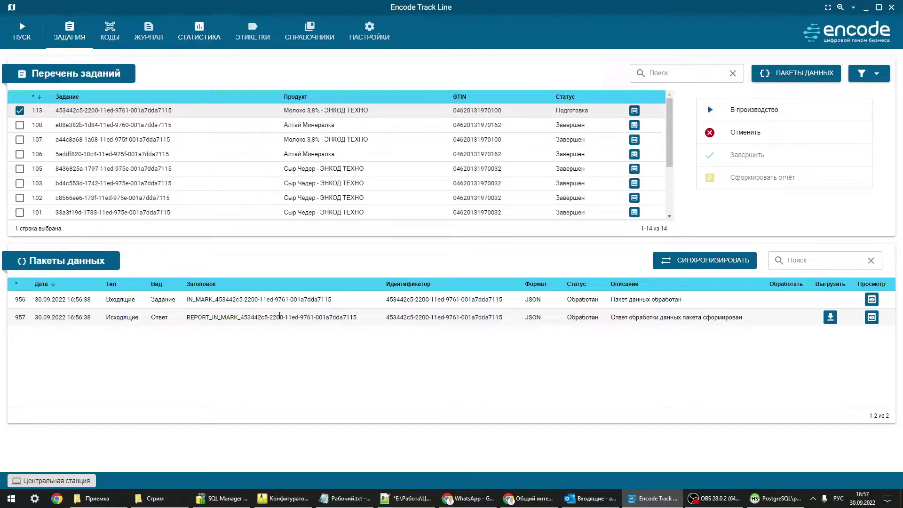
pyautogui.click(872, 317)
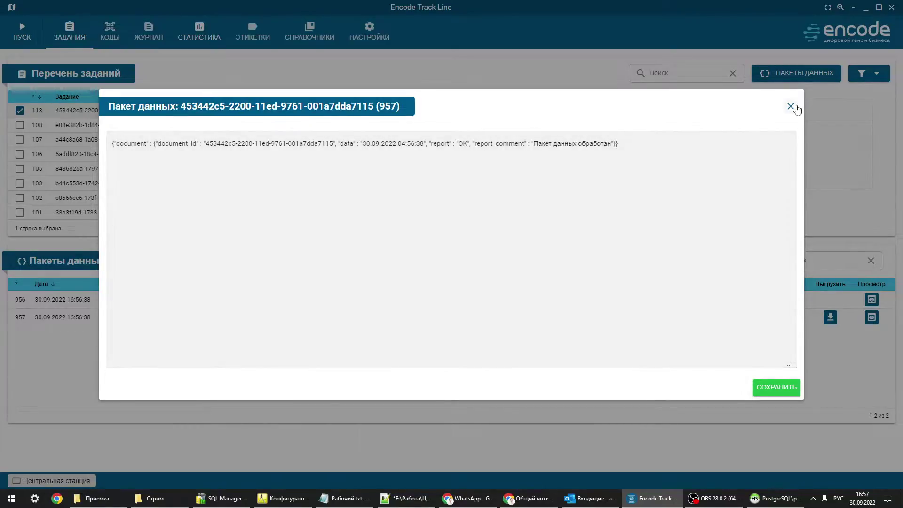
pyautogui.click(791, 107)
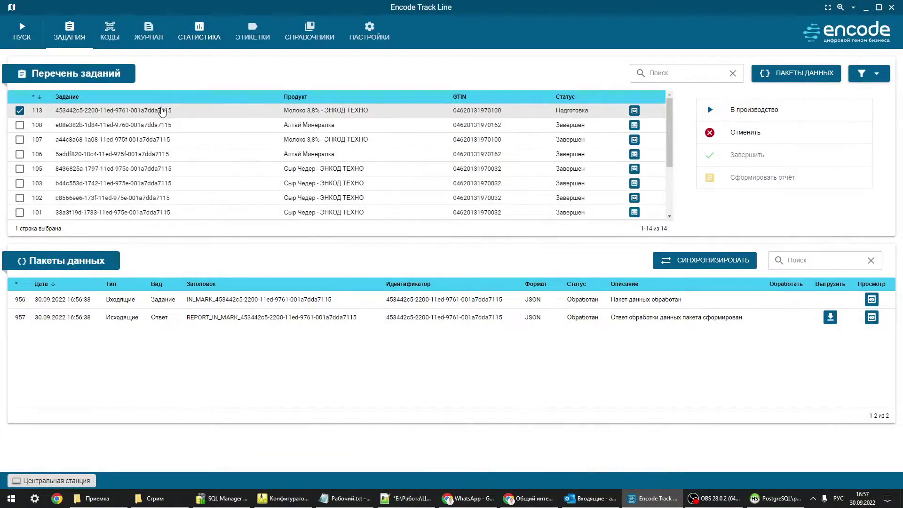
# Open the card of task 113 and examine its parameters, including pack quantities, task ID and production date
pyautogui.click(635, 111)
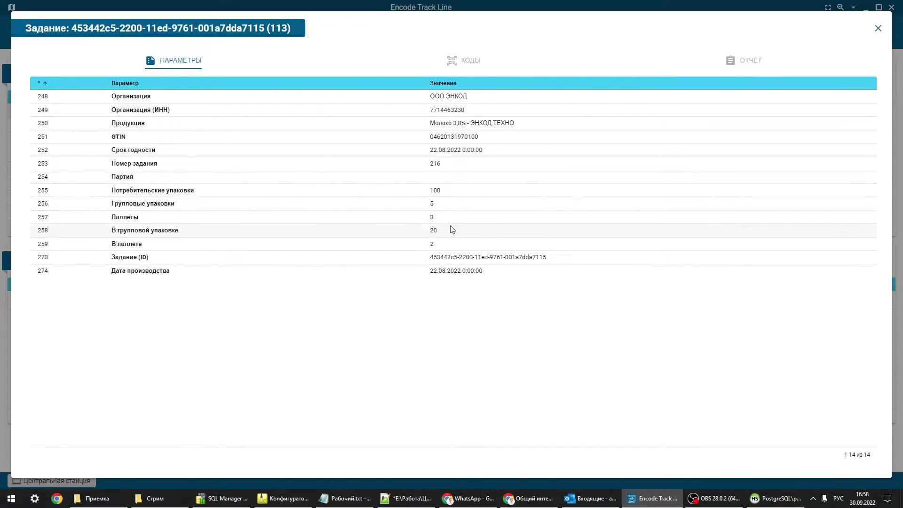
pyautogui.doubleClick(433, 231)
pyautogui.moveTo(447, 248); pyautogui.dragTo(417, 248)
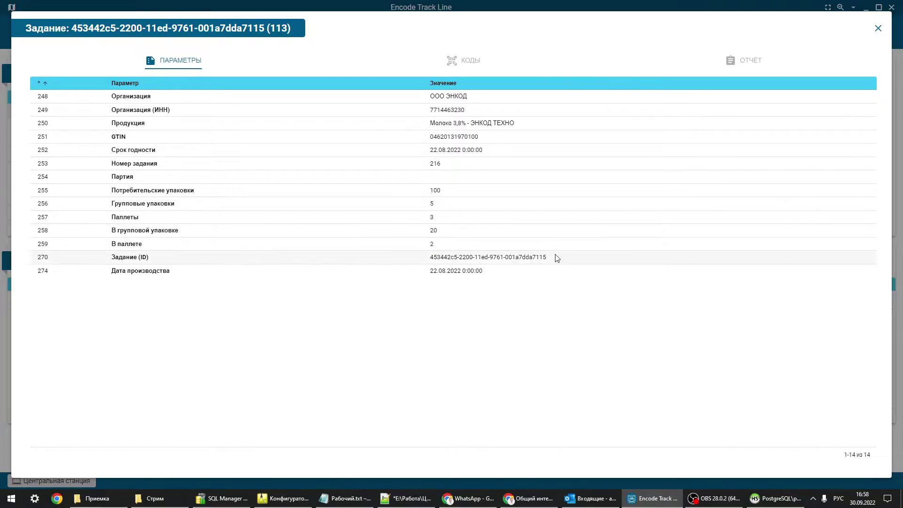
pyautogui.moveTo(557, 255); pyautogui.dragTo(337, 260)
pyautogui.moveTo(504, 271); pyautogui.dragTo(371, 271)
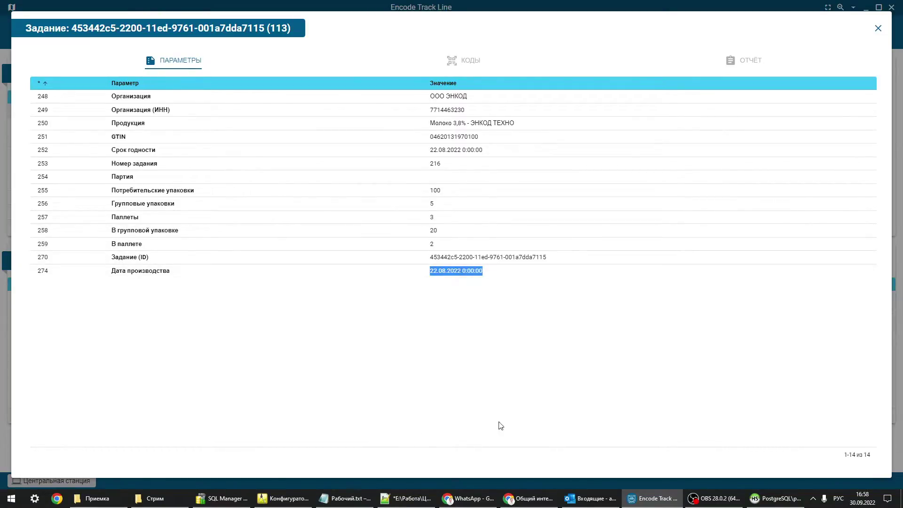
pyautogui.click(534, 210)
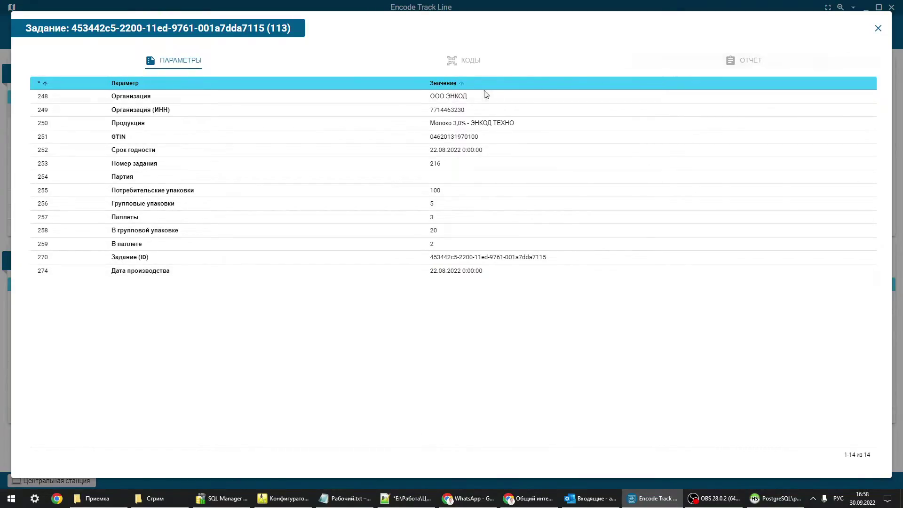
# Examine task 113's marking codes for consumer packages, group packages and pallets
pyautogui.click(472, 63)
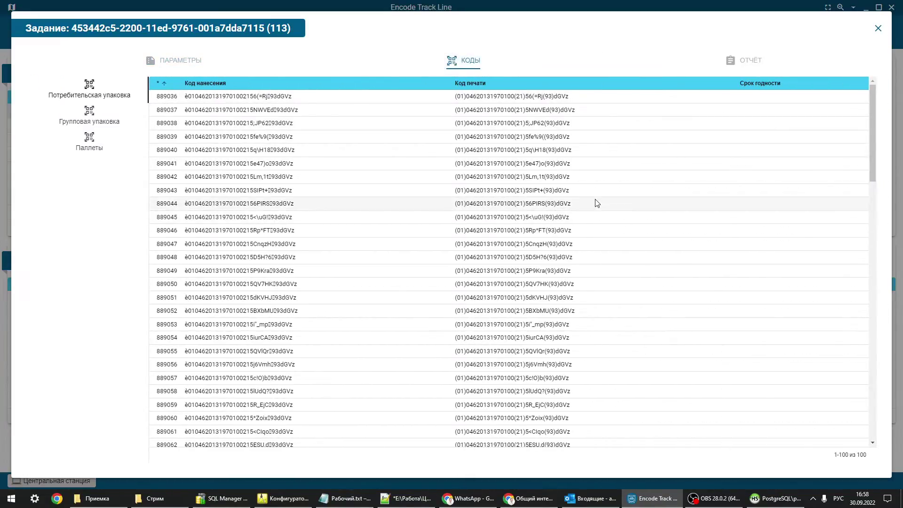
pyautogui.scroll(-20, 527, 257)
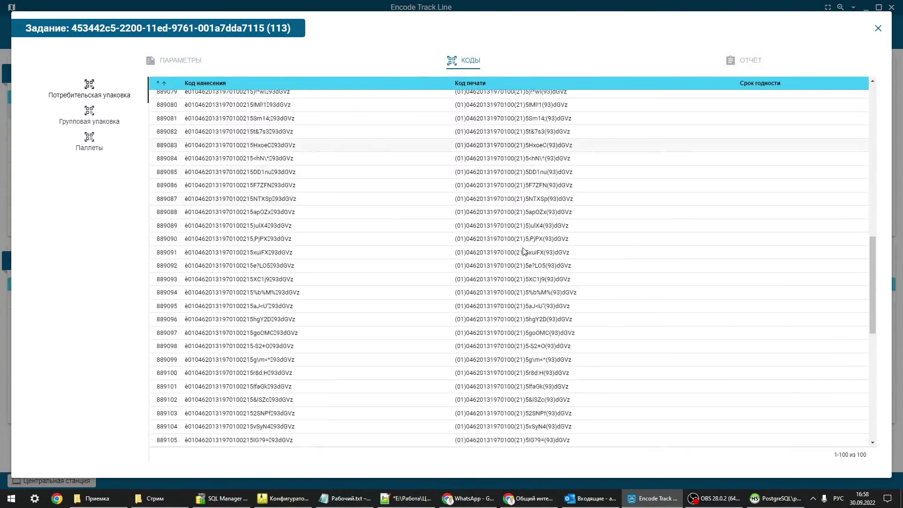
pyautogui.scroll(20, 520, 239)
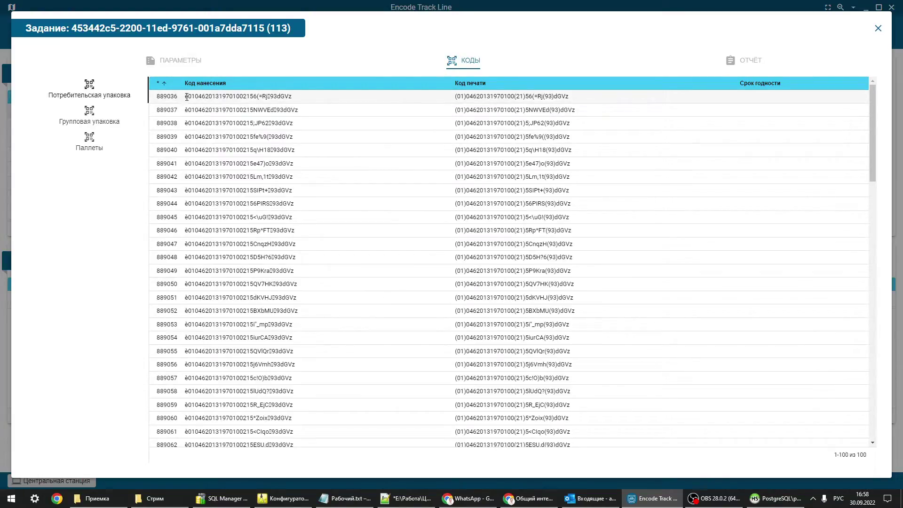
pyautogui.click(263, 96)
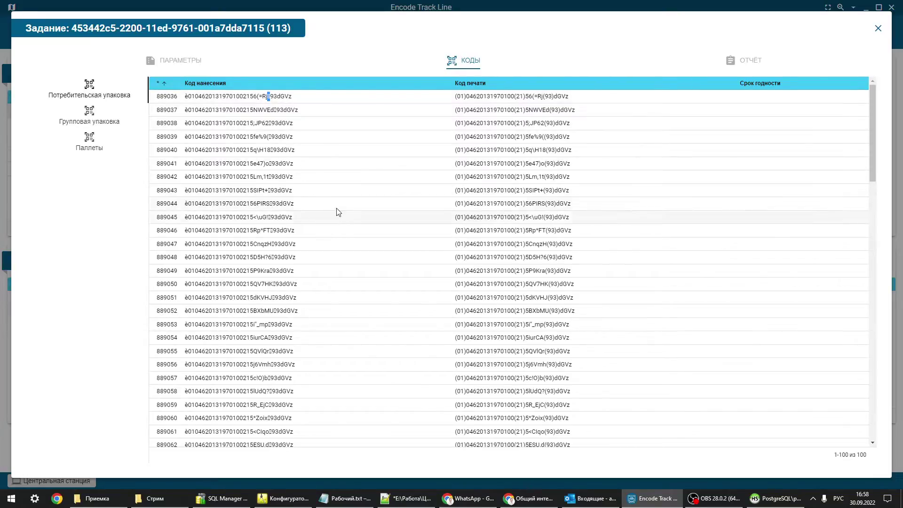
pyautogui.click(93, 117)
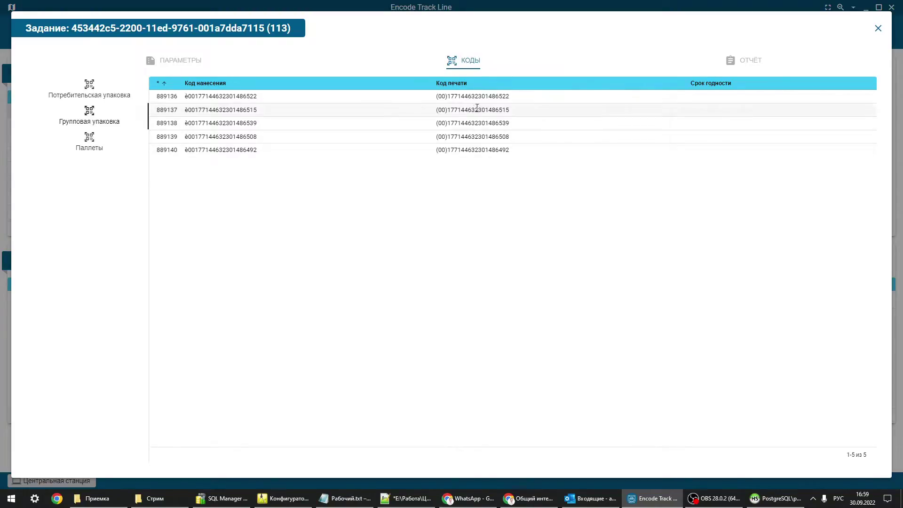
pyautogui.click(81, 149)
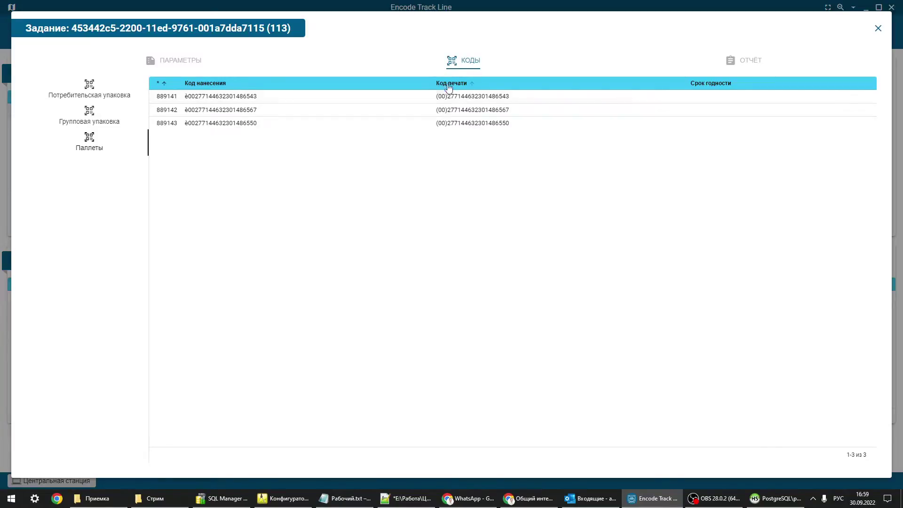
# Check the report section of task 113 and close the task card
pyautogui.click(762, 61)
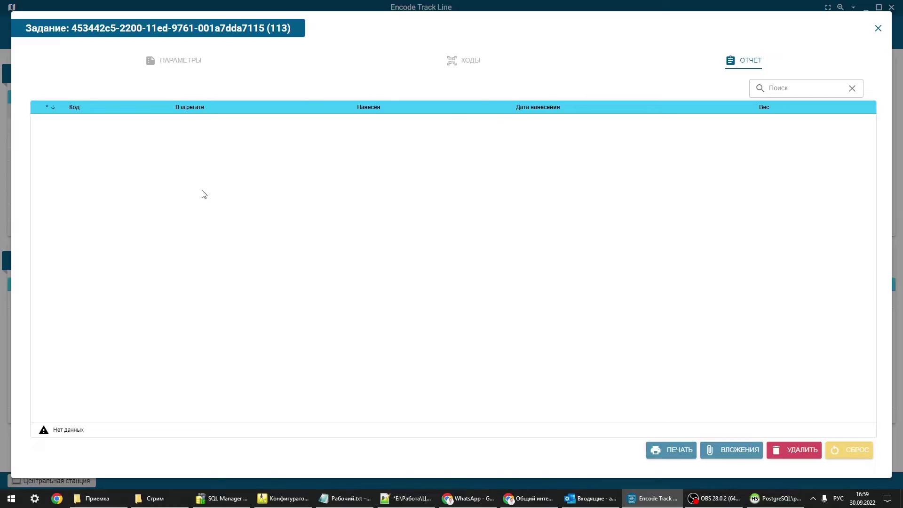
pyautogui.click(181, 66)
pyautogui.click(877, 29)
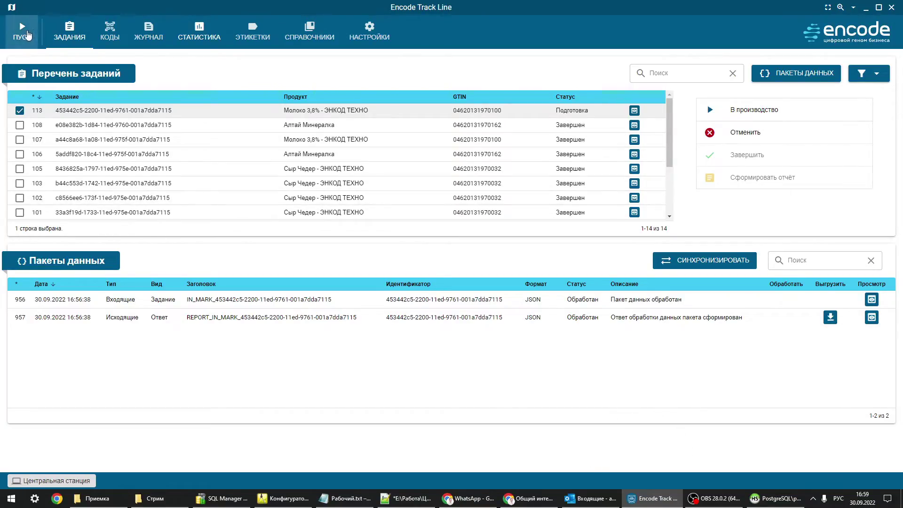
# Take task 113 (Молоко 3,8% - ЭНКОД ТЕХНО) into production and keep it selected in the task list
pyautogui.click(28, 36)
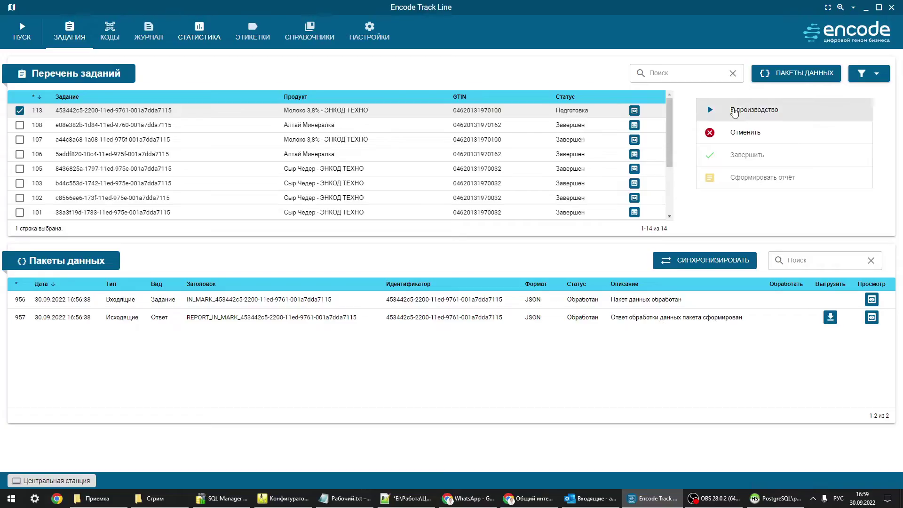
pyautogui.click(762, 111)
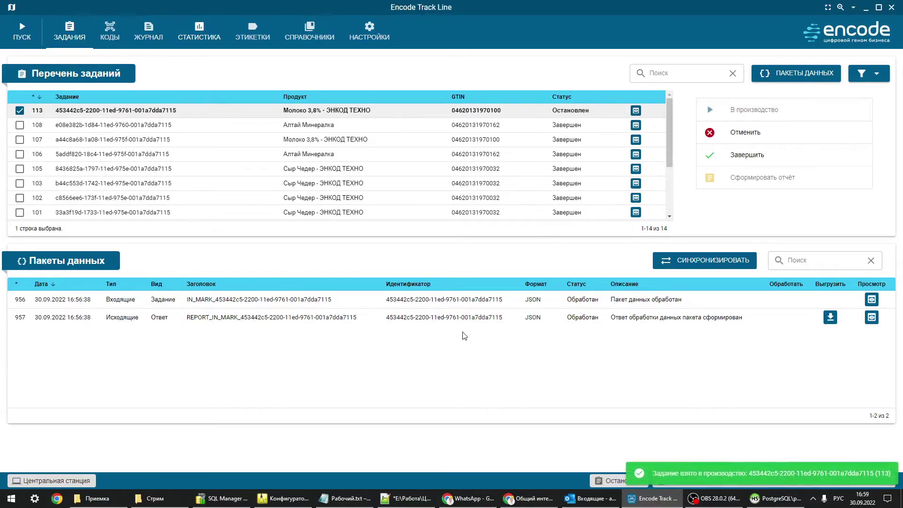
pyautogui.click(499, 139)
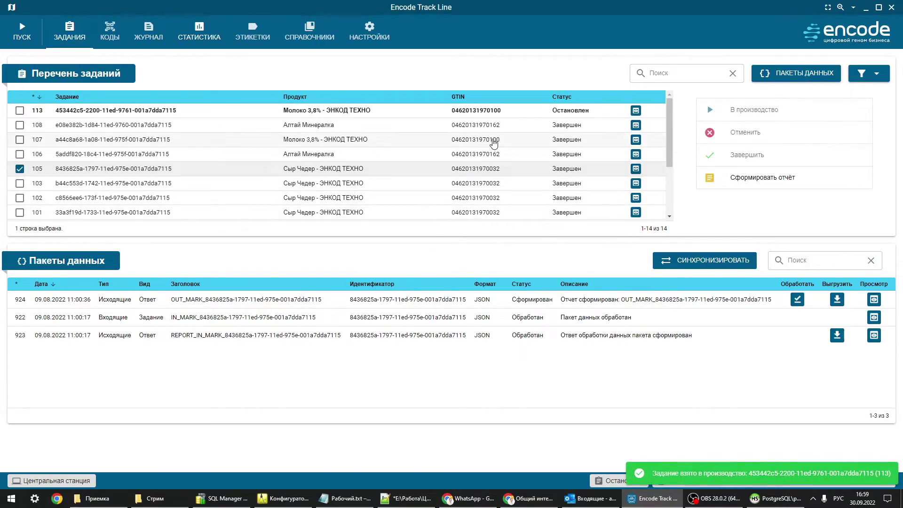
pyautogui.click(489, 112)
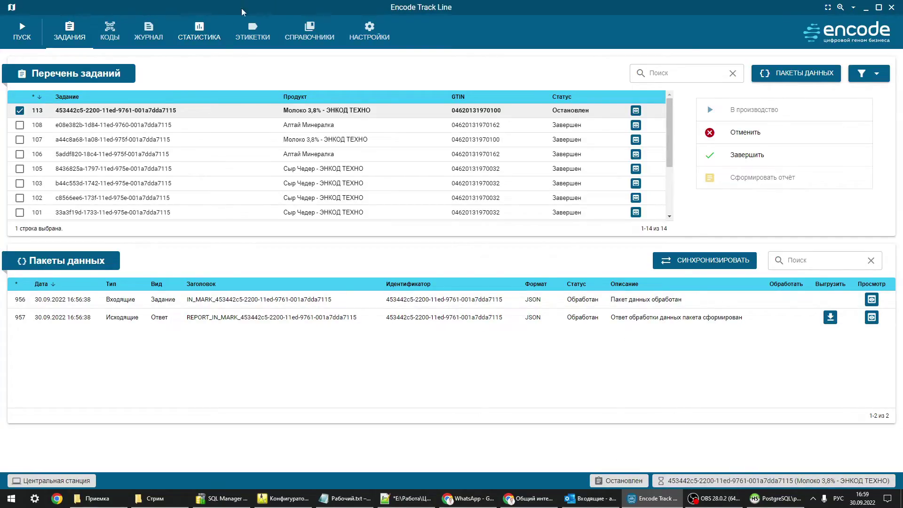
# From the reference directories, open the active task's card, view its parameters and codes, and close it
pyautogui.click(310, 31)
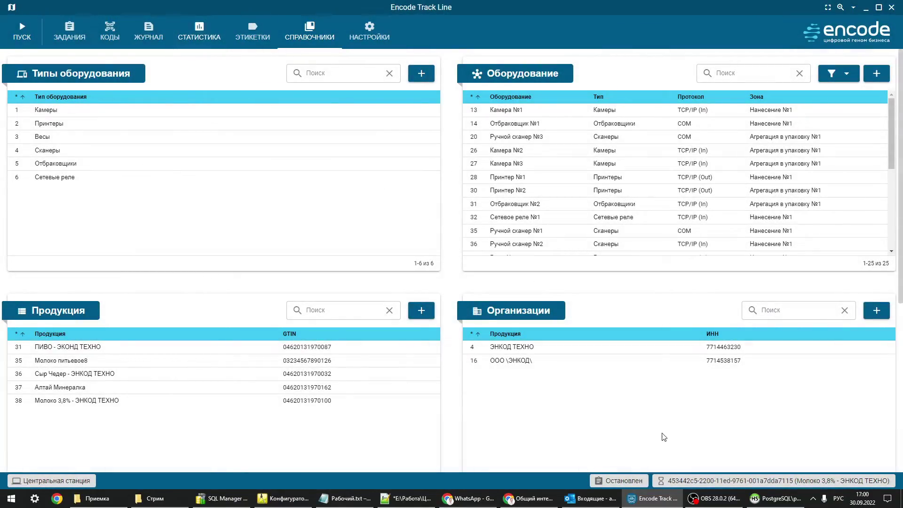
pyautogui.click(715, 483)
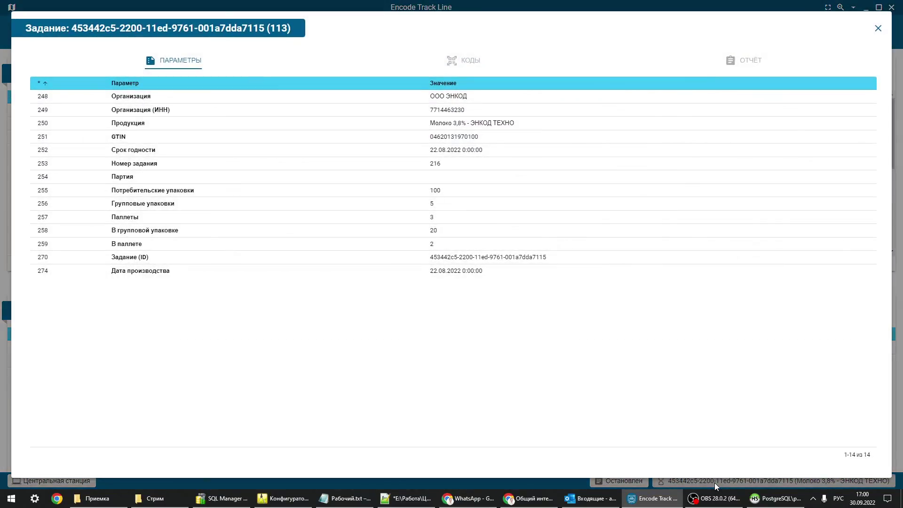
pyautogui.click(463, 60)
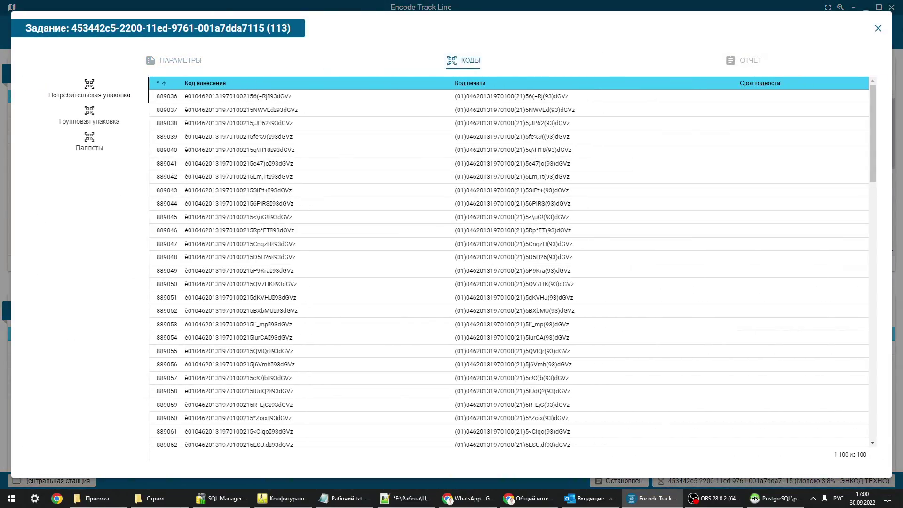
pyautogui.click(879, 28)
# View the overall list of codes loaded for the active task and return to the task list
pyautogui.click(62, 31)
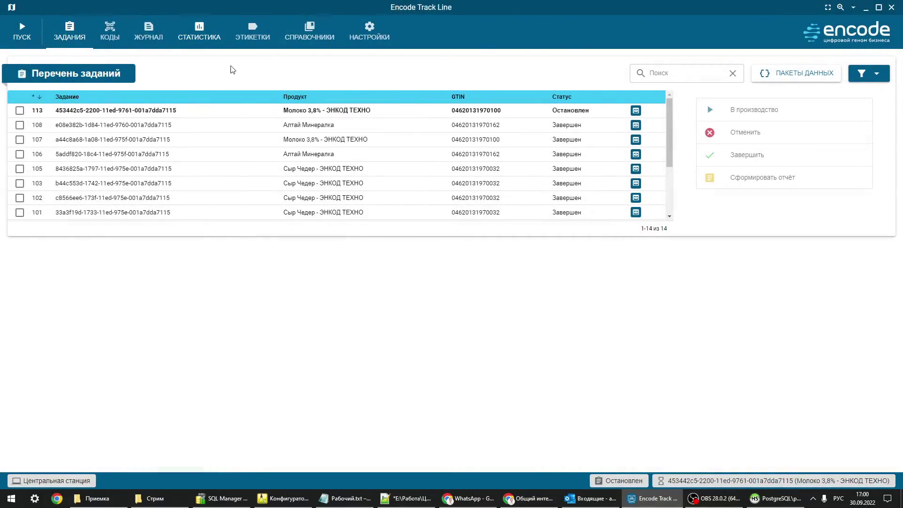
pyautogui.click(115, 33)
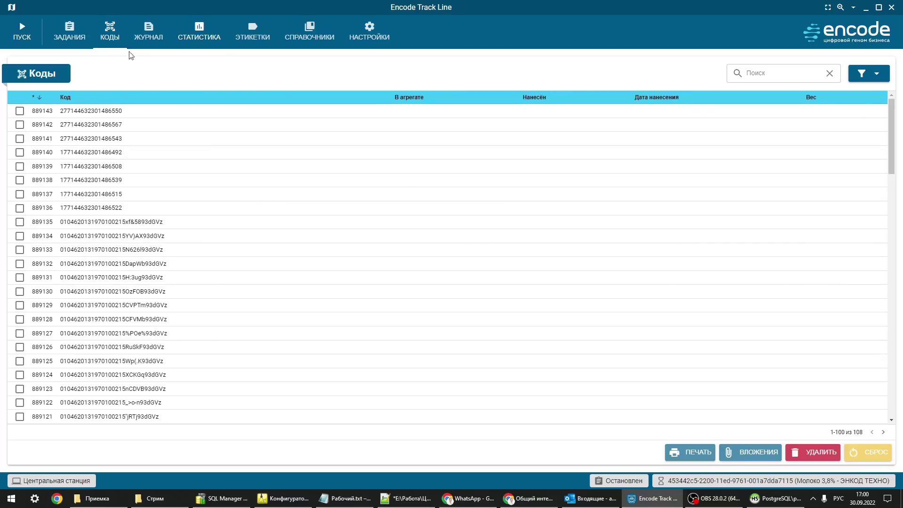
pyautogui.click(70, 32)
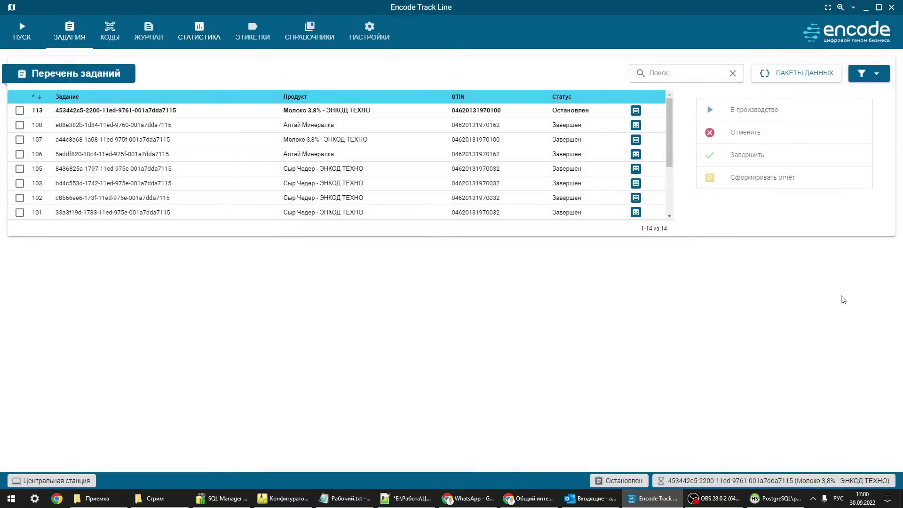